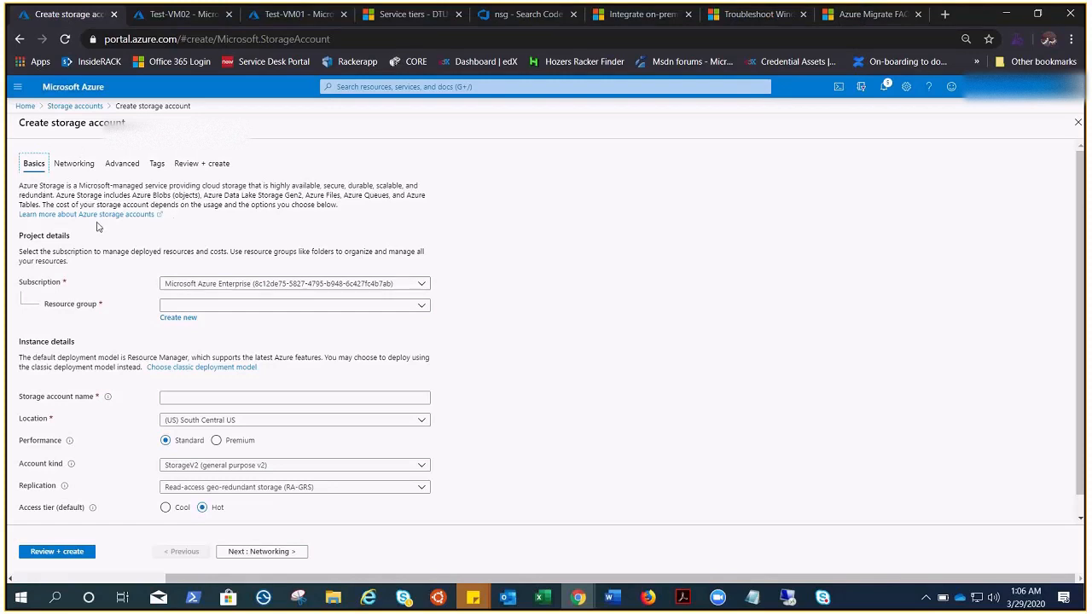
# Step: Review the file sync architecture diagram in Excel and the portal overviews of Test-VM01 and Test-VM02, returning to the storage account form
pyautogui.click(542, 599)
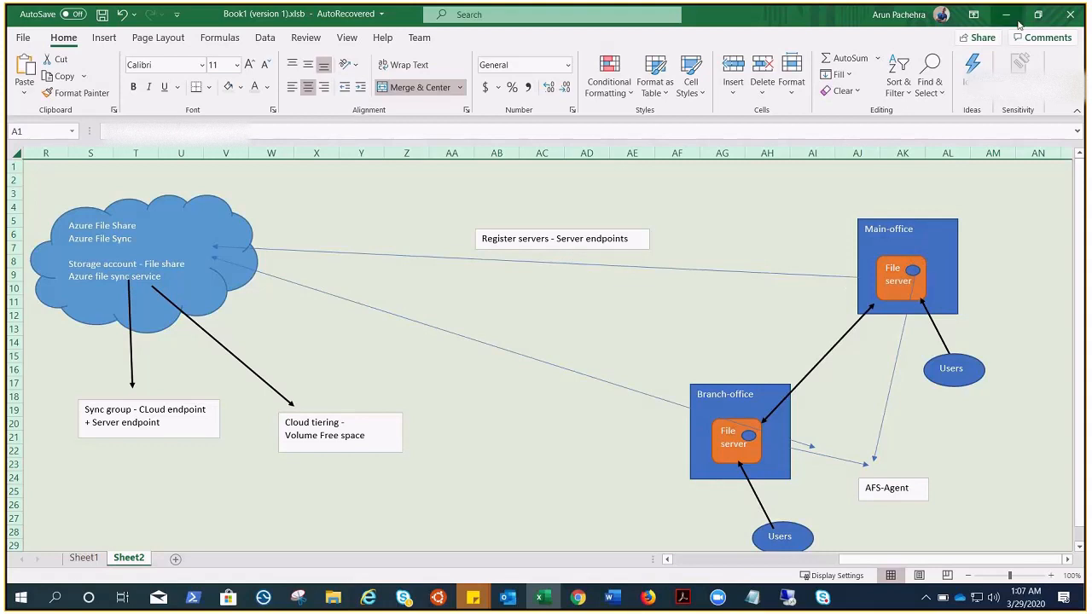
pyautogui.click(1008, 16)
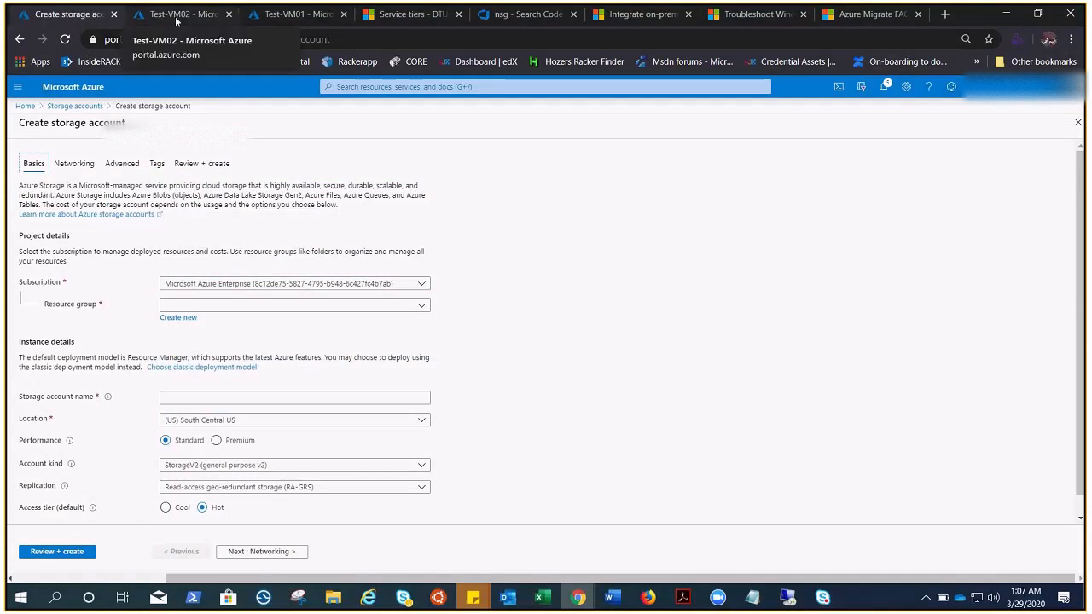
pyautogui.click(277, 15)
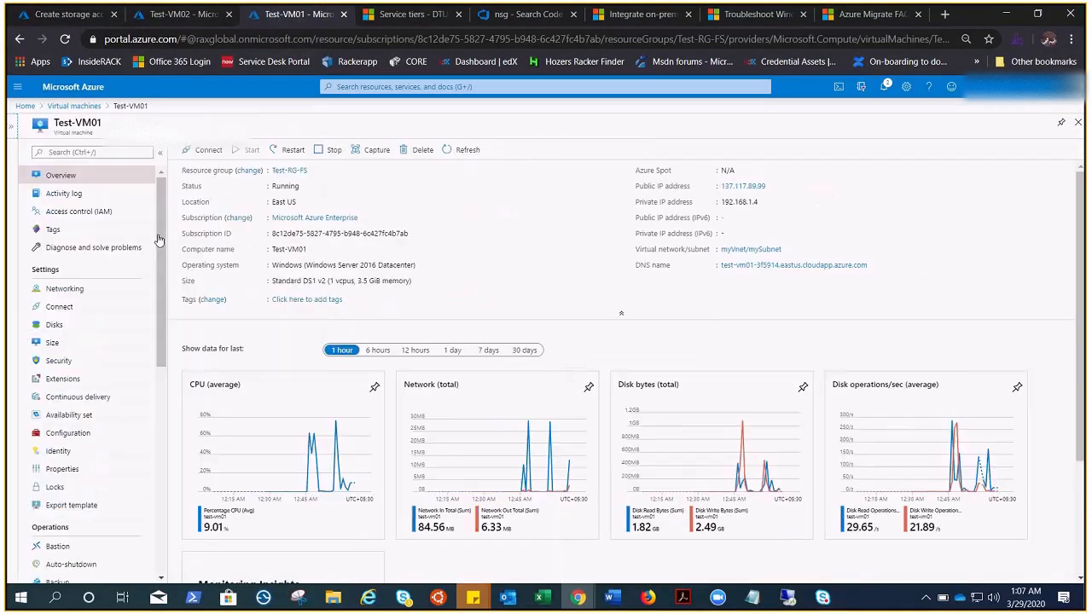
pyautogui.click(177, 24)
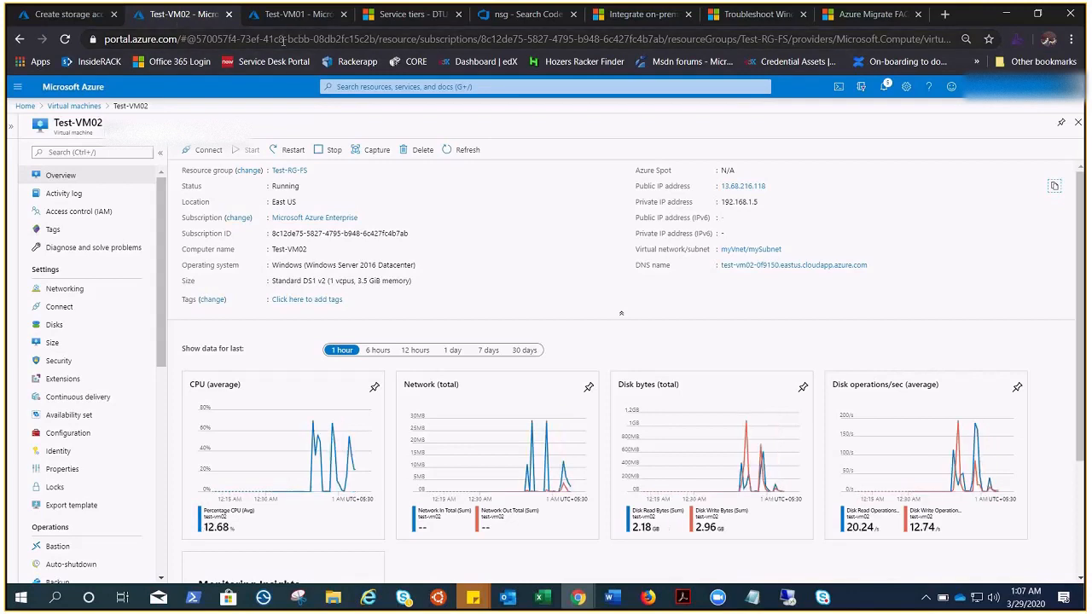
pyautogui.click(68, 14)
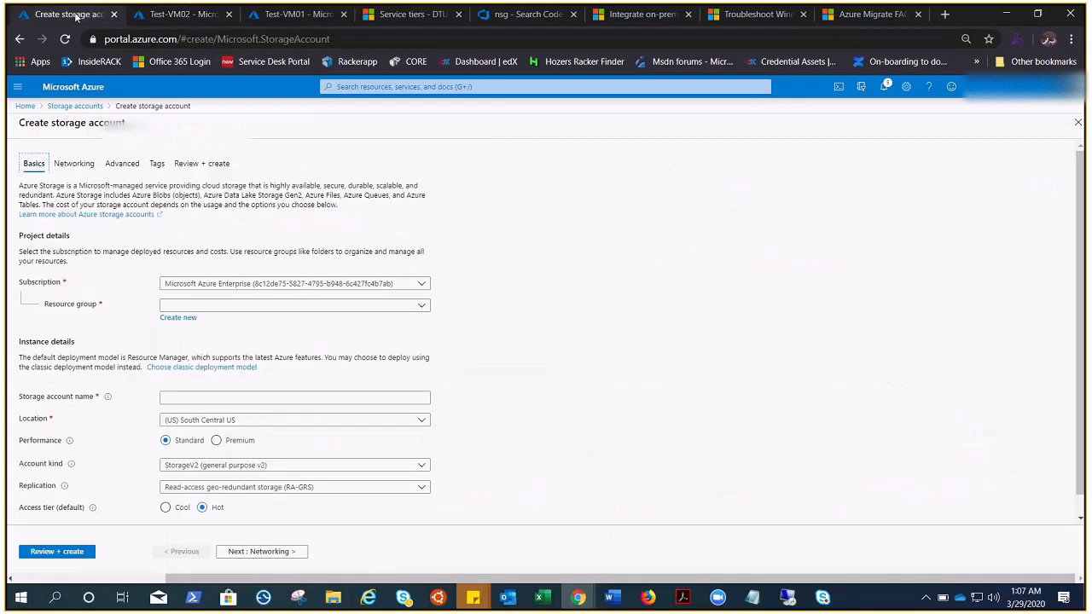
# Step: Assign the new storage account to resource group Test-RG-FS and name it filesyndemotest
pyautogui.click(422, 309)
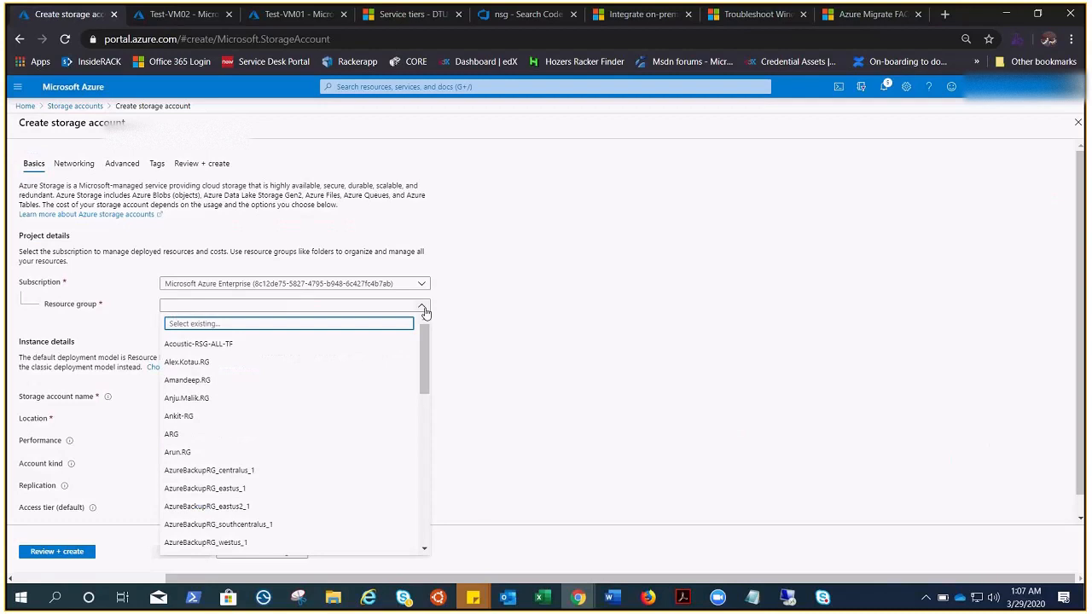
pyautogui.write('test')
pyautogui.click(217, 363)
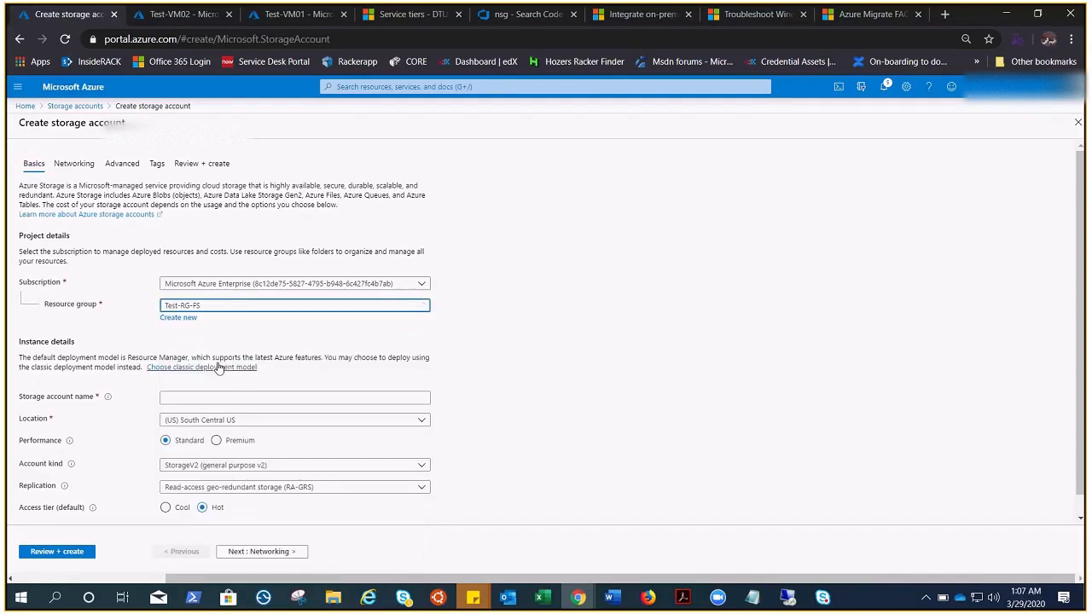
pyautogui.click(205, 398)
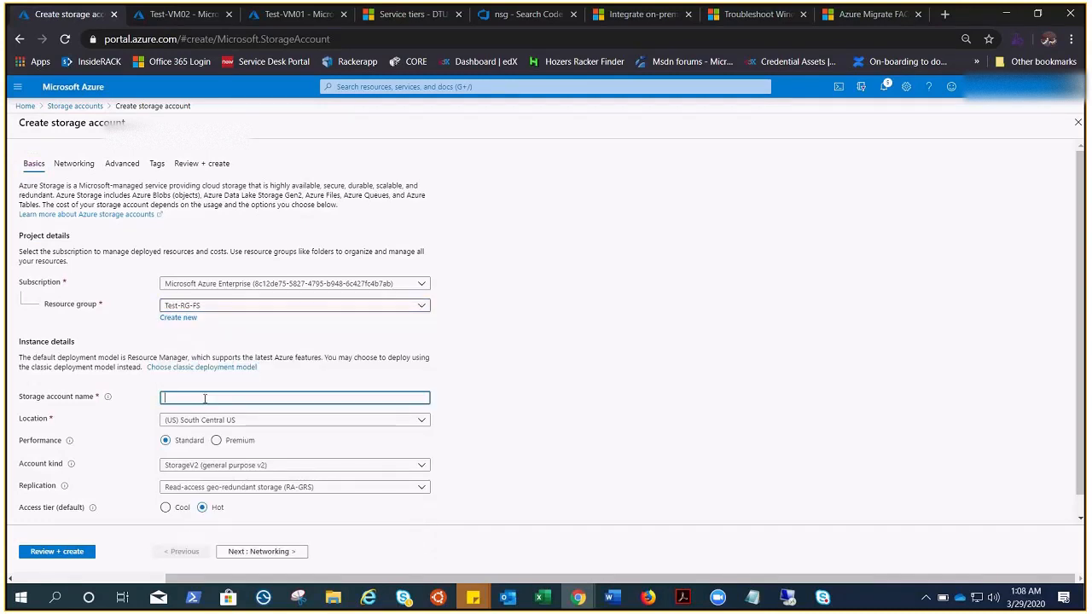
pyautogui.write('filesyndemotest')
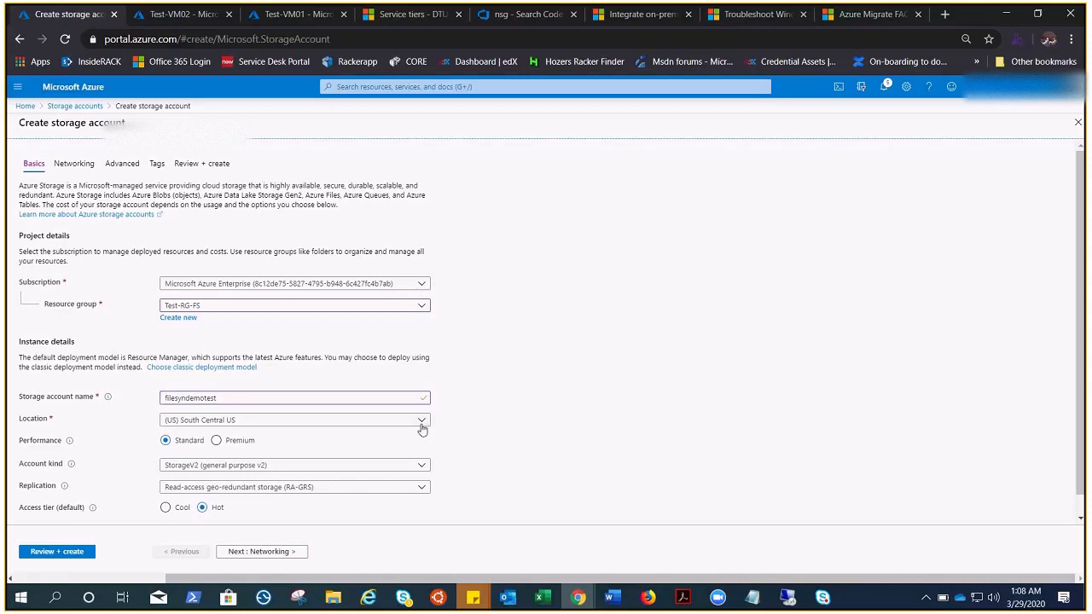
# Step: Set the storage account's location to (US) East US and its replication to Locally-redundant storage (LRS)
pyautogui.click(420, 422)
pyautogui.click(184, 147)
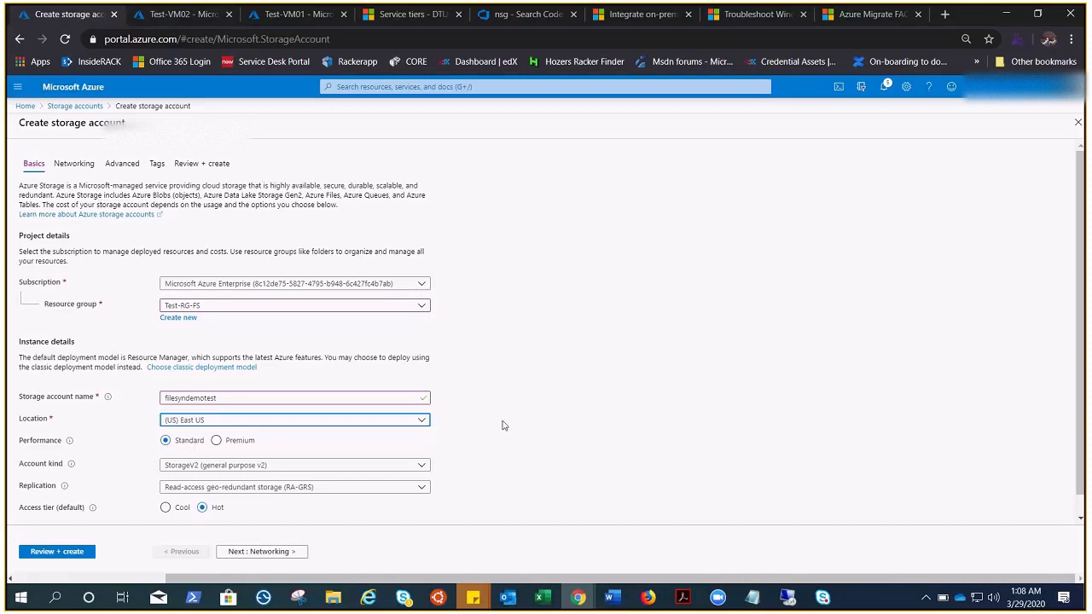
pyautogui.click(290, 487)
pyautogui.click(224, 381)
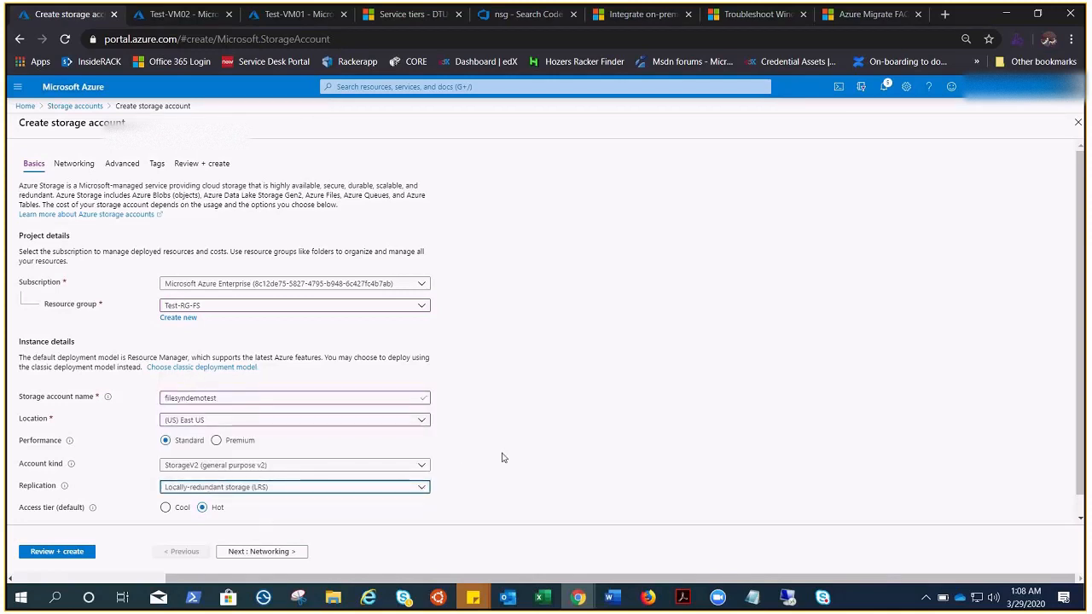
# Step: Accept the default networking settings, review the configuration and create the storage account
pyautogui.click(267, 552)
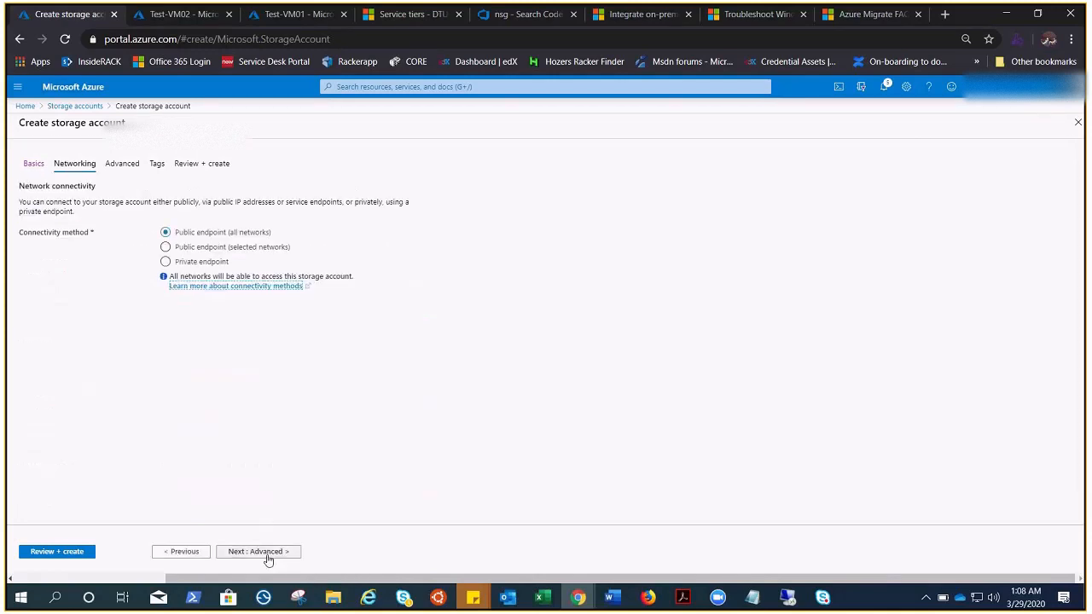
pyautogui.click(94, 558)
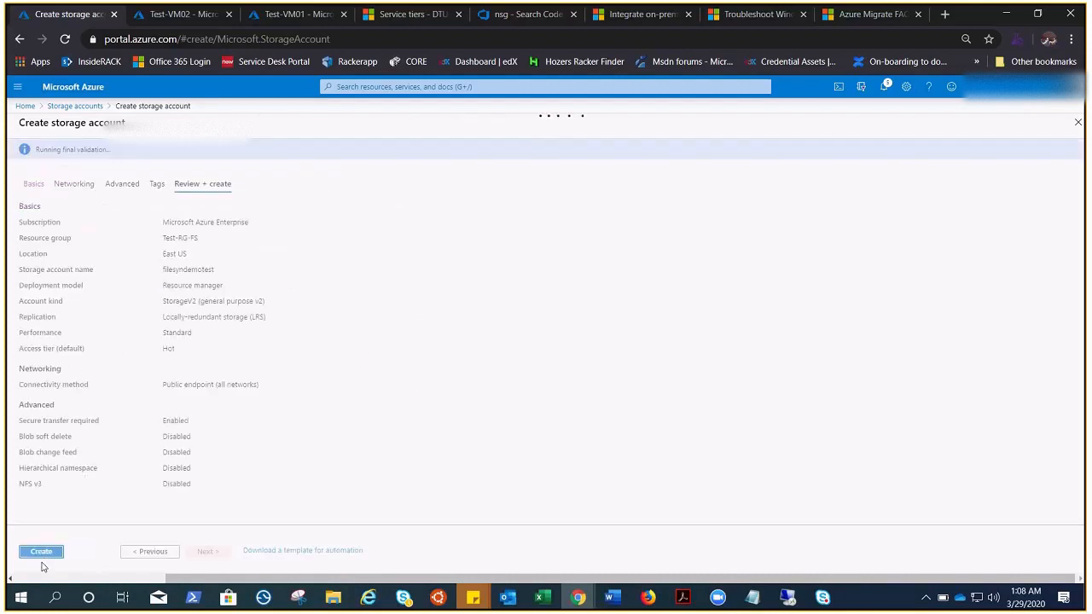
pyautogui.click(41, 554)
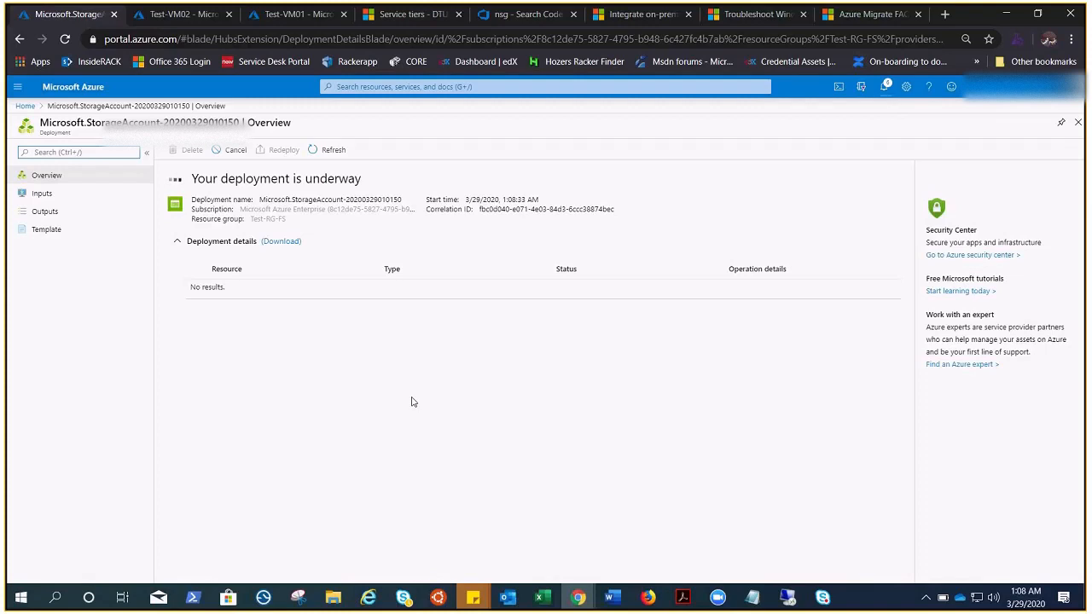
# Step: Switch to Excel and examine the diagram of Azure File Sync, the main office and the branch office, returning to the deployment page
pyautogui.hotkey('alt', 'Tab')
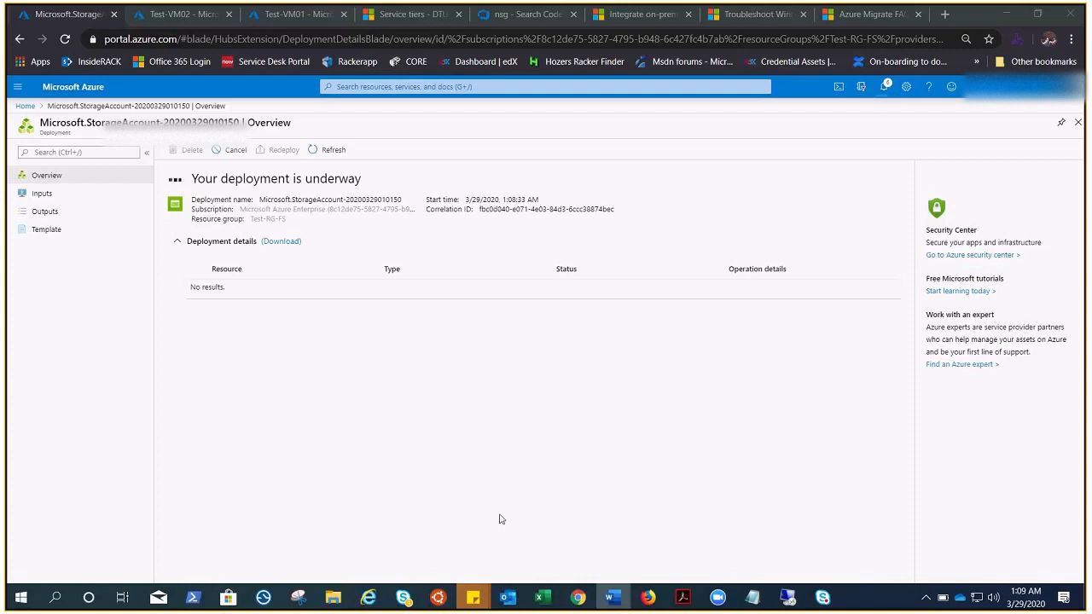
pyautogui.click(541, 598)
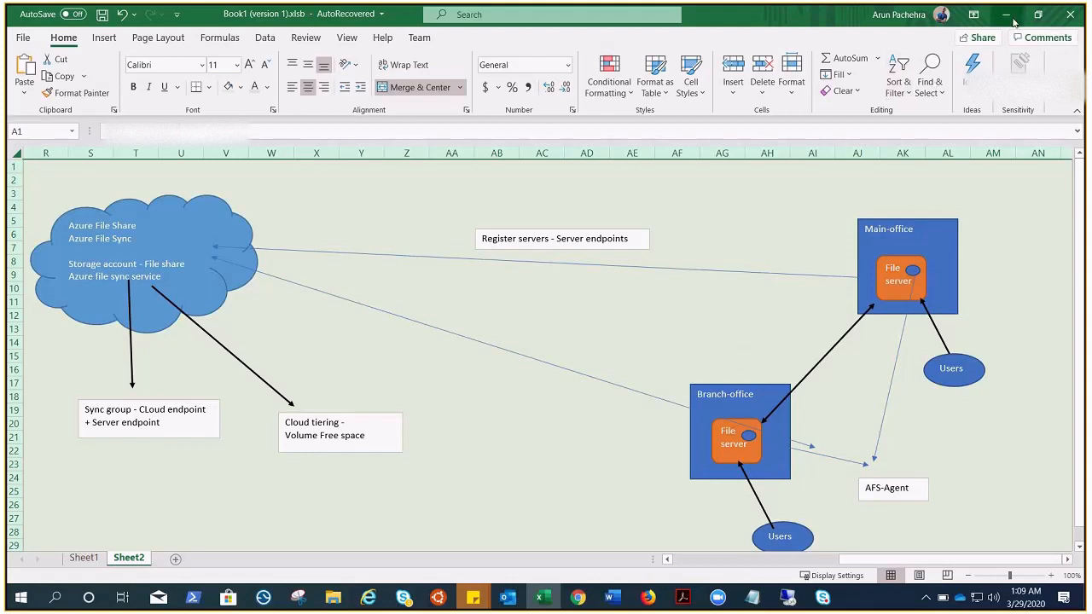
pyautogui.click(1009, 16)
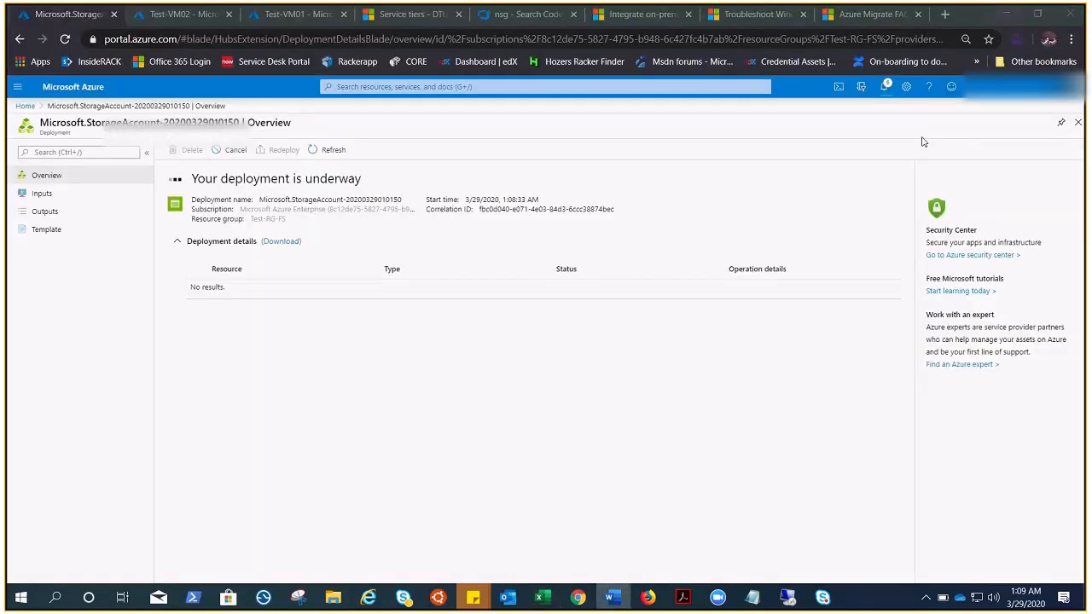
pyautogui.click(542, 598)
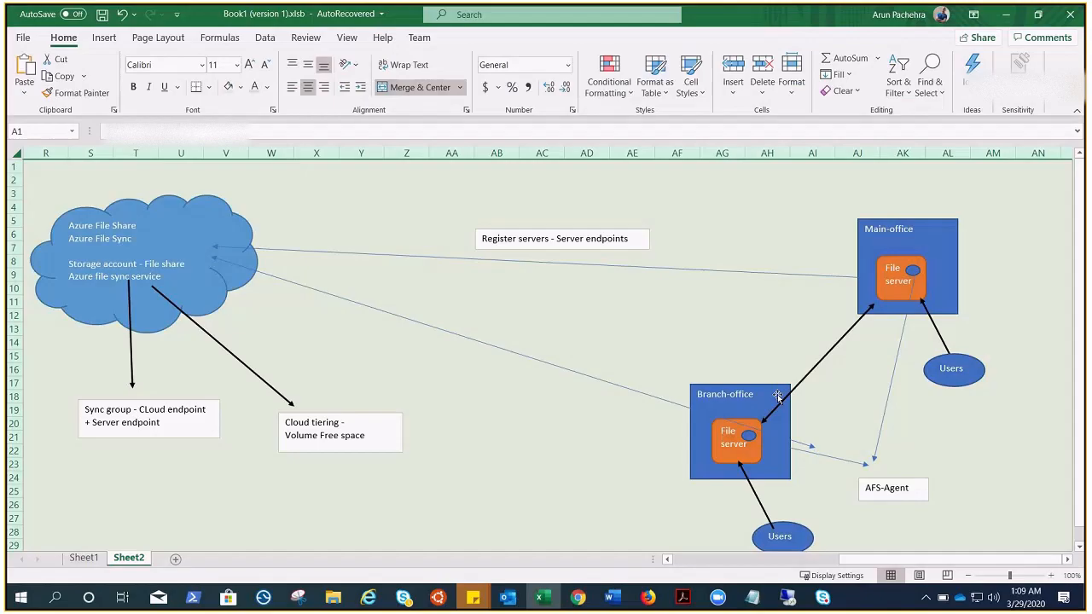
pyautogui.click(1007, 17)
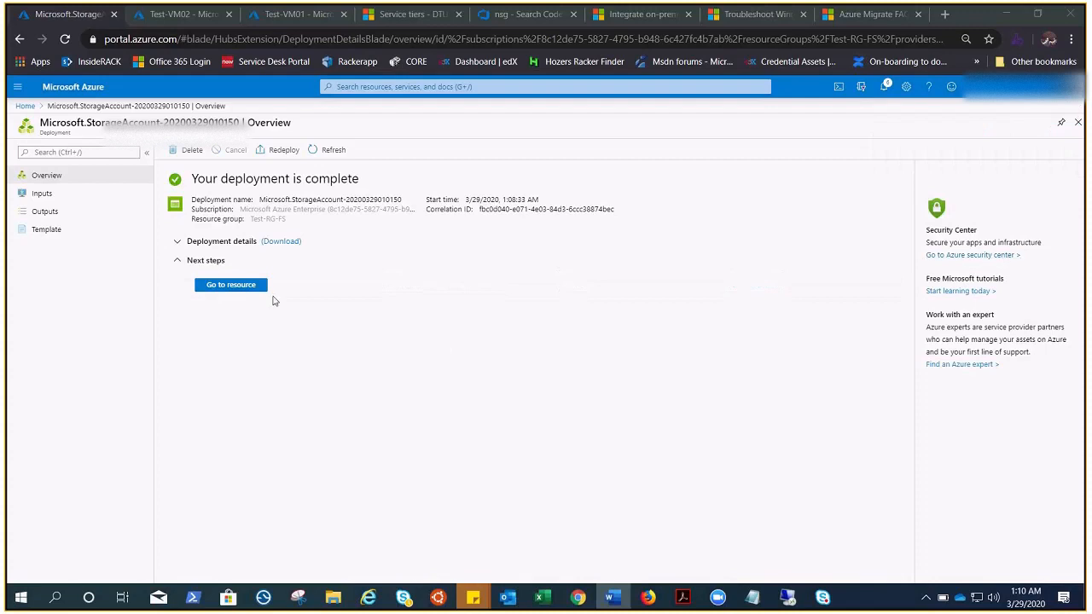
# Step: Open the file shares of the deployed storage account and start a new file share named demofilesharesync
pyautogui.click(253, 292)
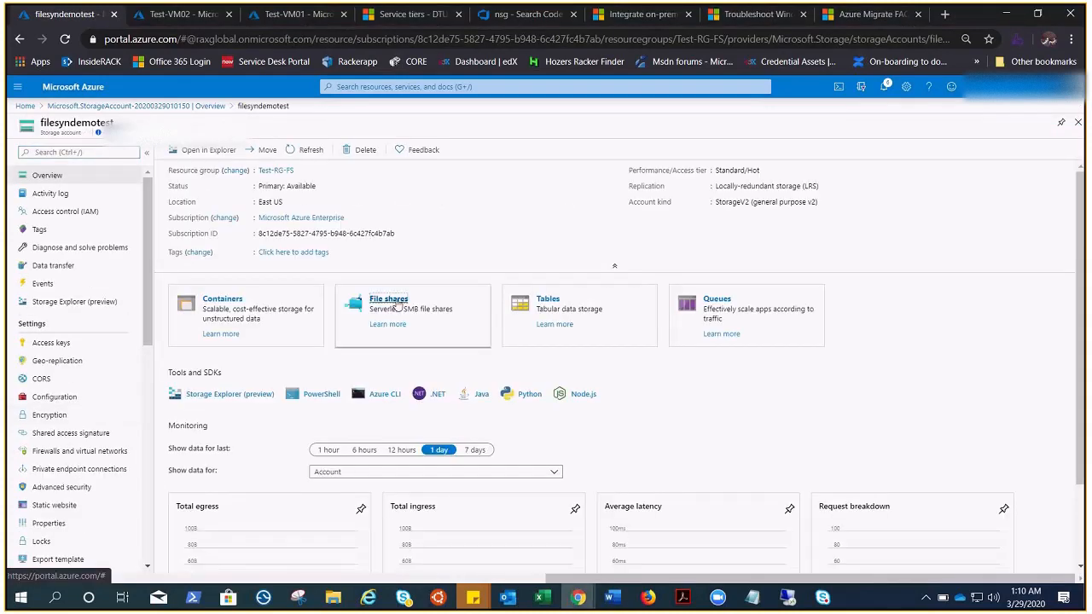
pyautogui.click(398, 307)
pyautogui.click(192, 150)
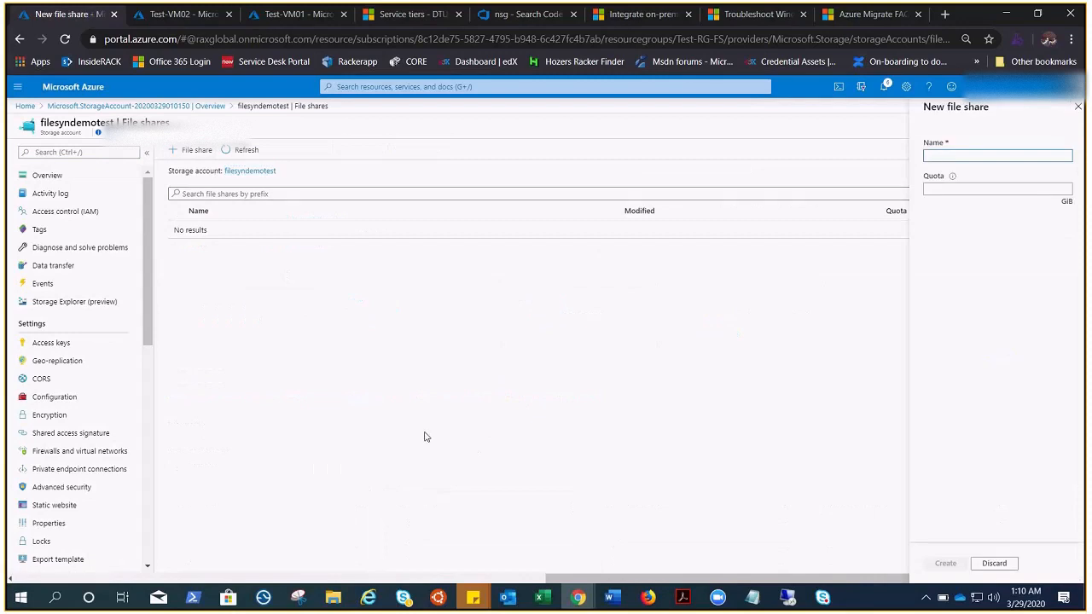
pyautogui.write('de')
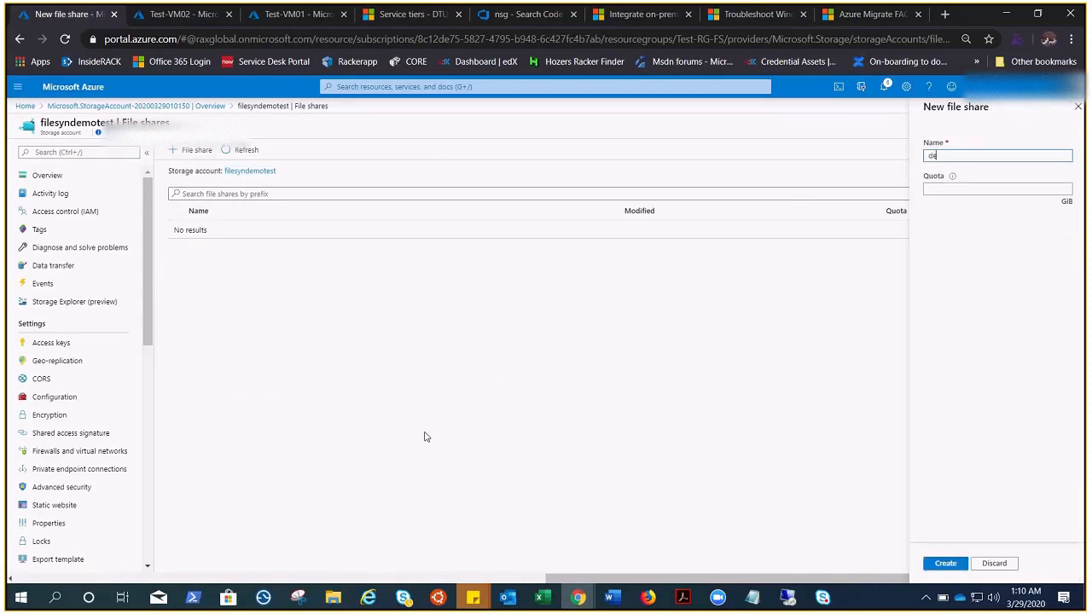
pyautogui.write('mofilesharesync')
# Step: Try quotas of 1000 GiB and 20000 GiB for the new file share
pyautogui.click(940, 189)
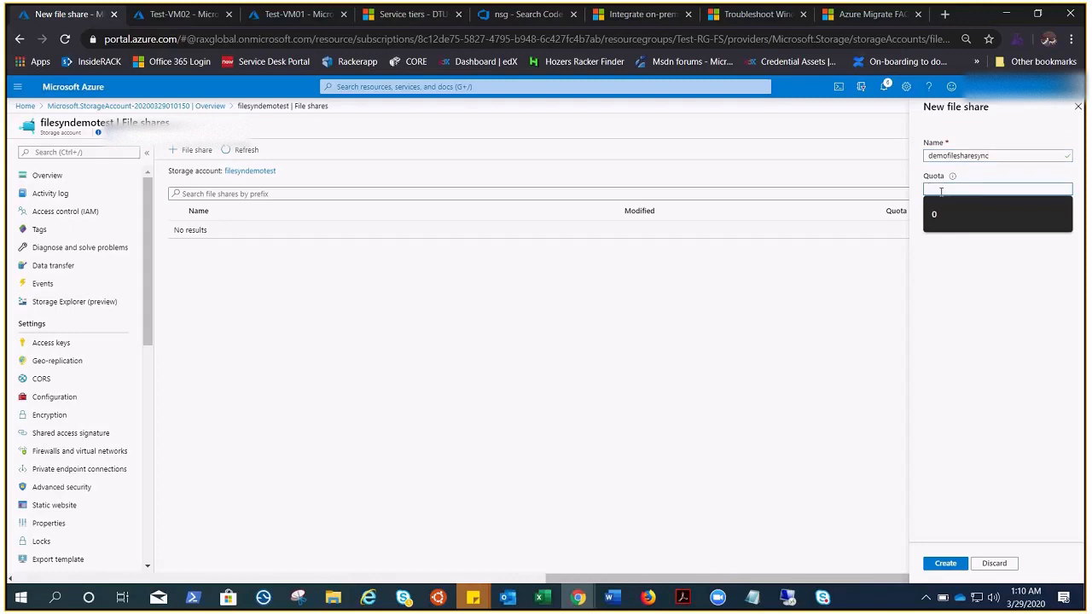
pyautogui.write('1000')
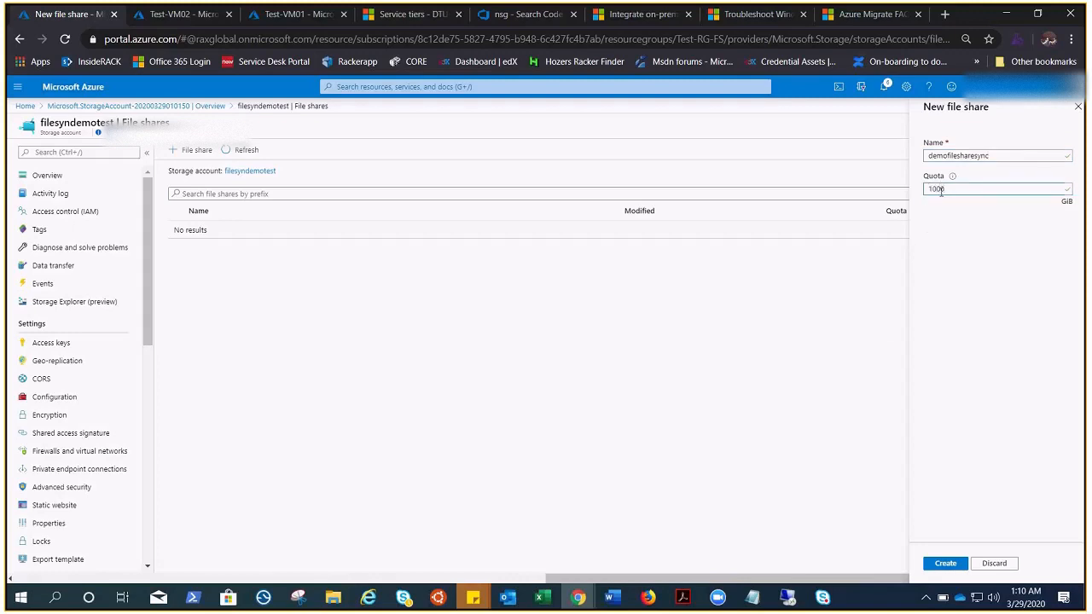
pyautogui.write('00')
pyautogui.press('BackSpace')
pyautogui.press('BackSpace')
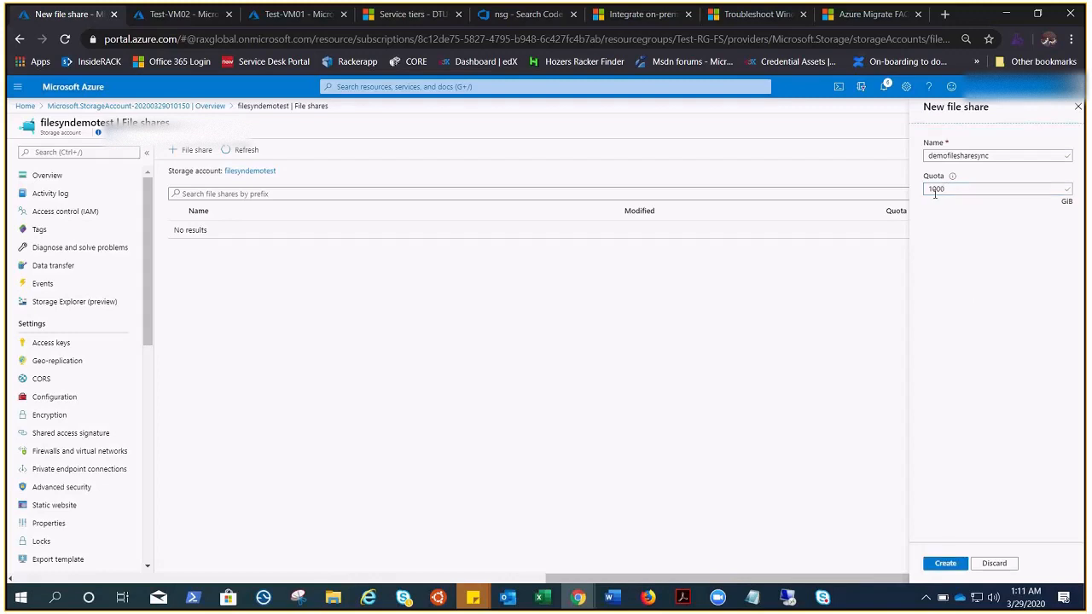
pyautogui.press('BackSpace')
pyautogui.press('BackSpace')
pyautogui.press('BackSpace')
pyautogui.press('BackSpace')
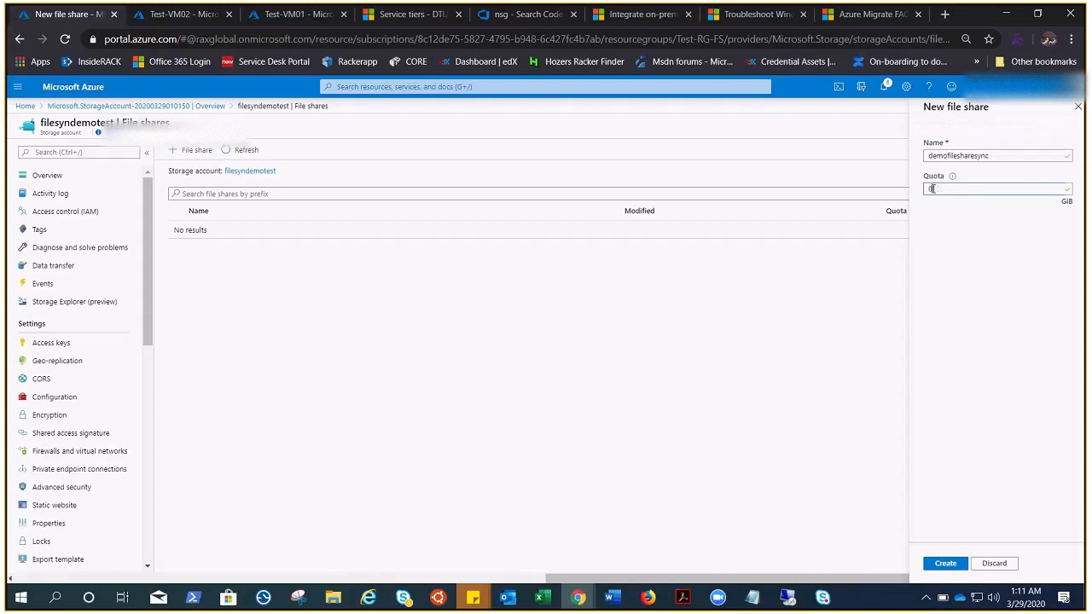
pyautogui.write('20000')
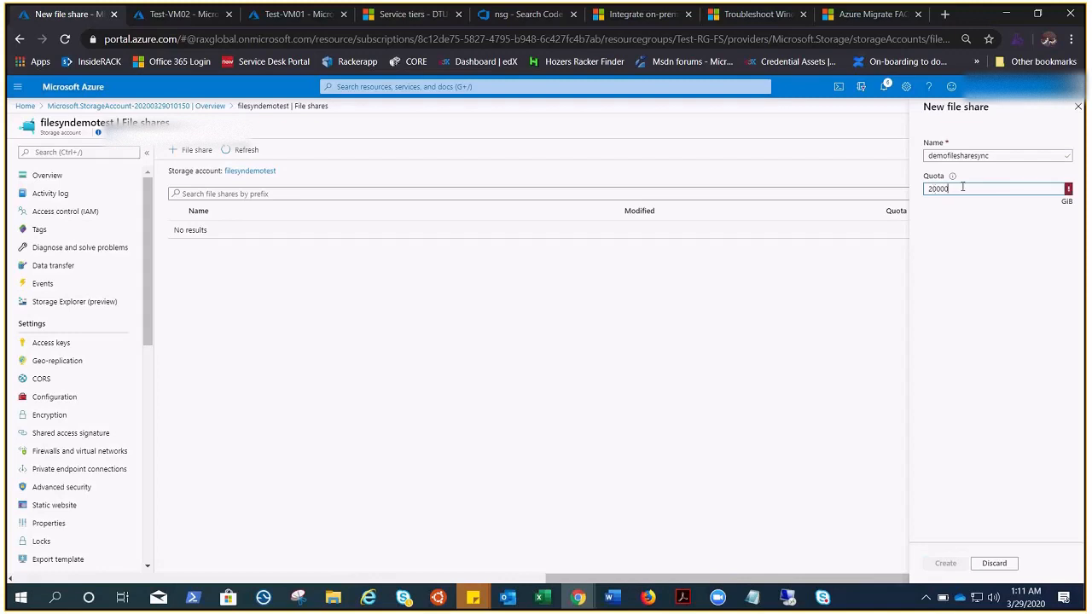
pyautogui.moveTo(1069, 190)
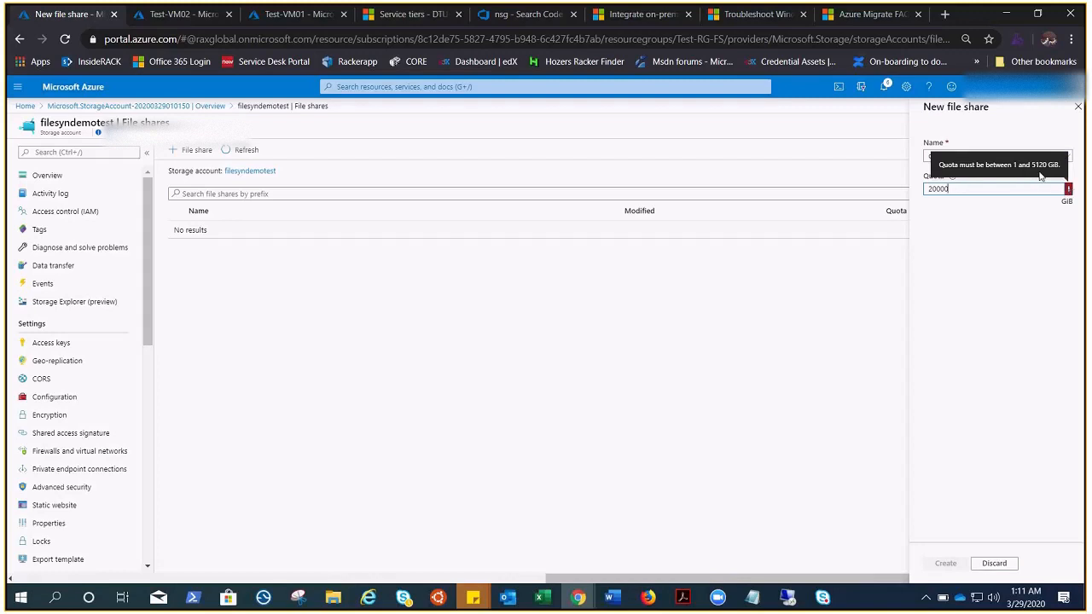
# Step: Set the file share's quota to 20 GiB and create the share
pyautogui.doubleClick(973, 189)
pyautogui.press('BackSpace')
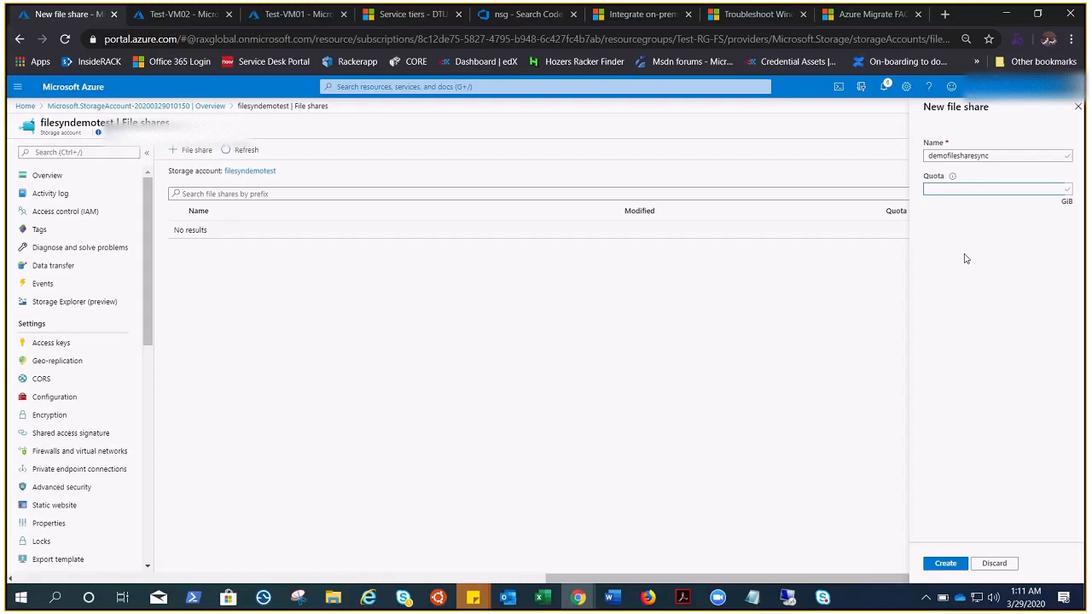
pyautogui.write('20')
pyautogui.click(946, 565)
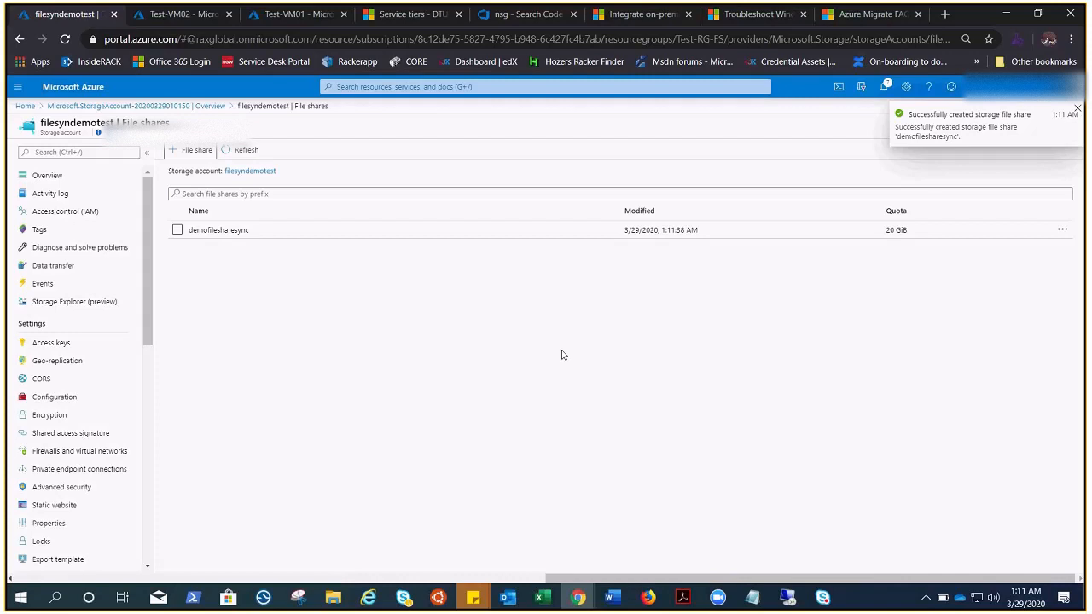
# Step: Search the portal for "file sync" and open the Azure File Sync deployment form from the marketplace
pyautogui.click(363, 87)
pyautogui.write('file sync')
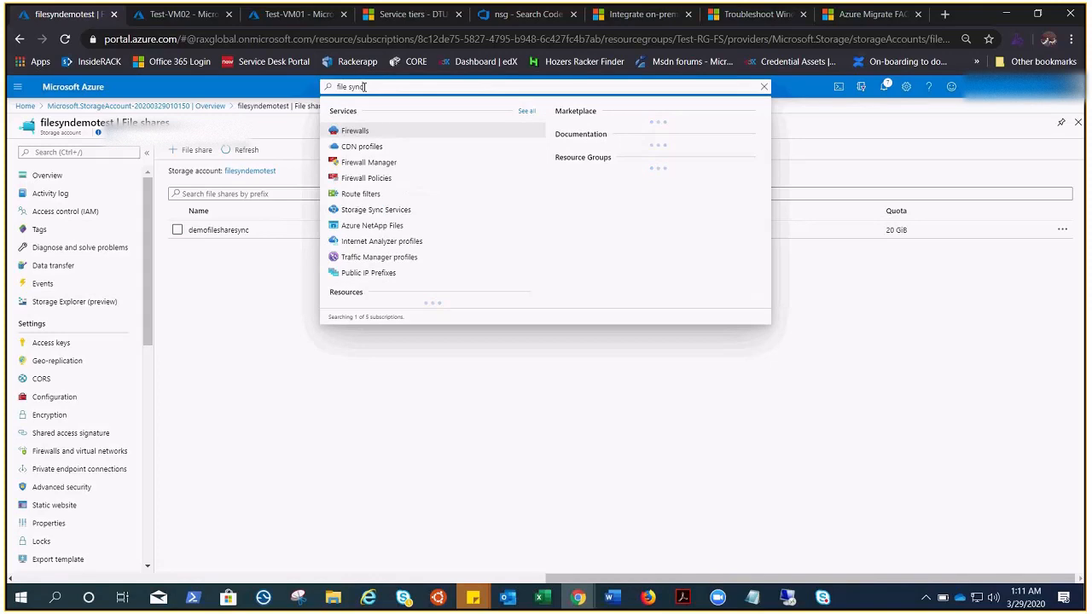
pyautogui.click(604, 133)
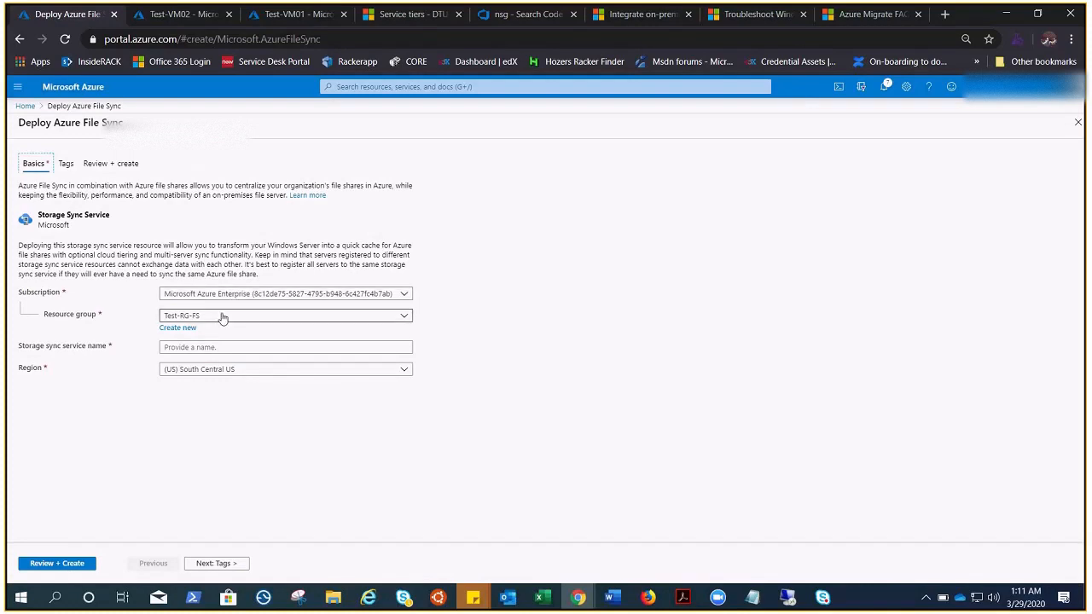
# Step: Name the storage sync service syncservice, set its region to (US) East US and create it in resource group Test-RG-FS
pyautogui.click(204, 350)
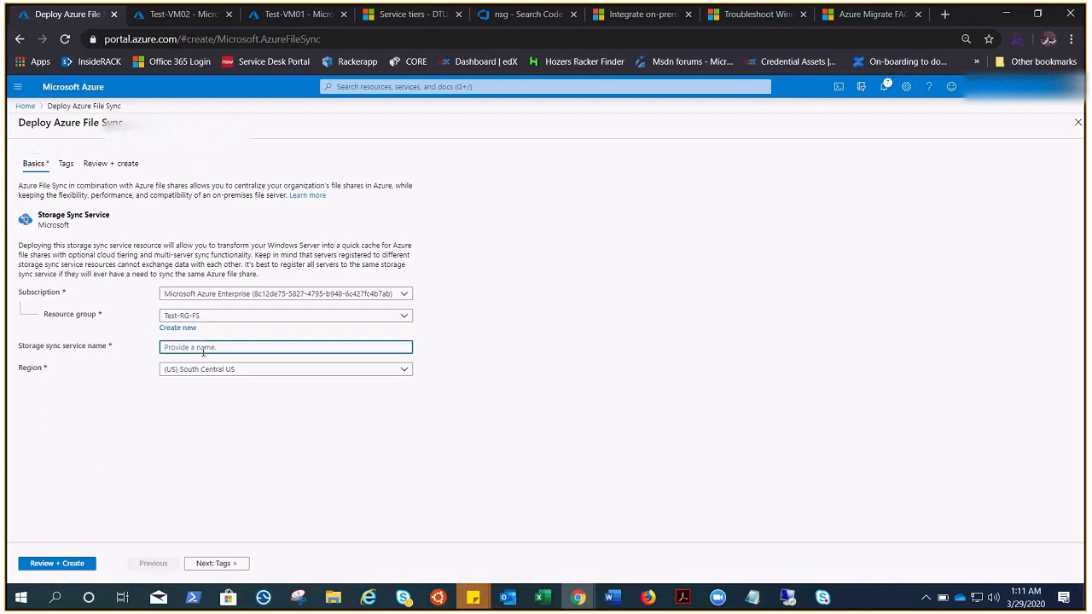
pyautogui.write('syncservice')
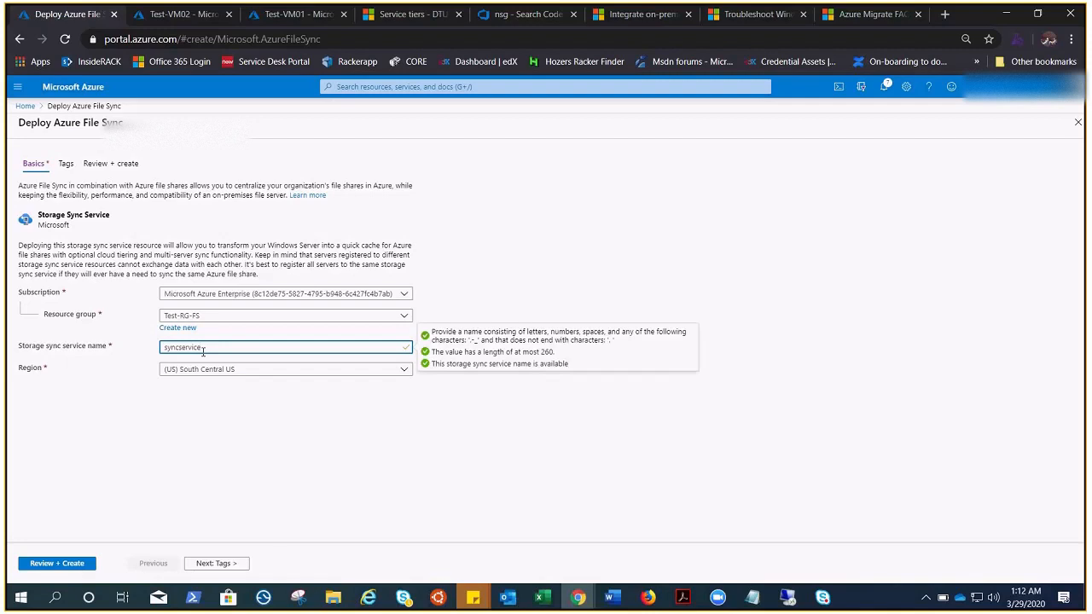
pyautogui.click(232, 370)
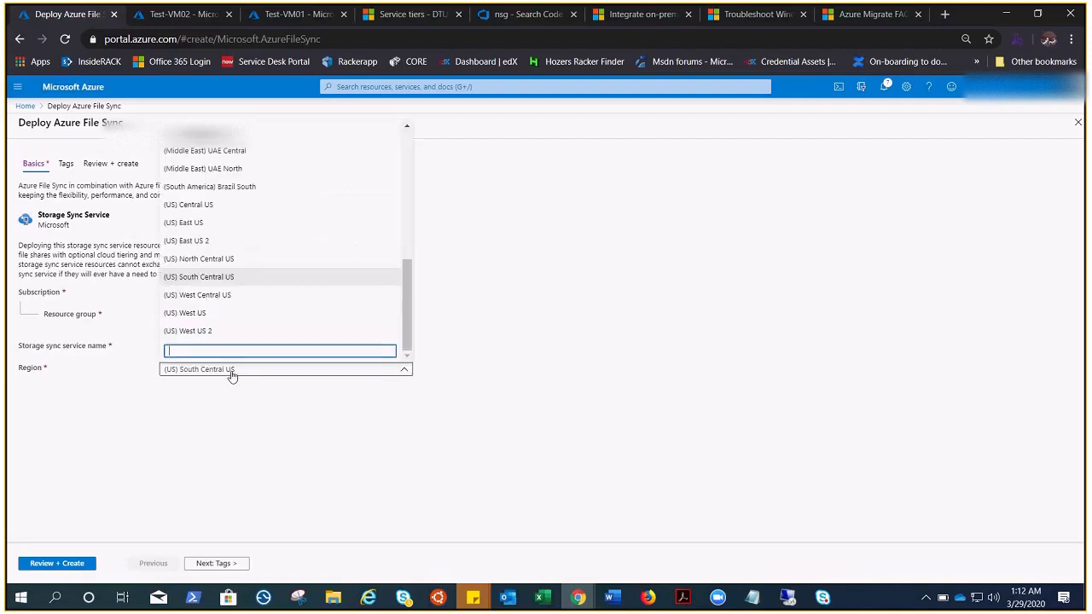
pyautogui.click(198, 223)
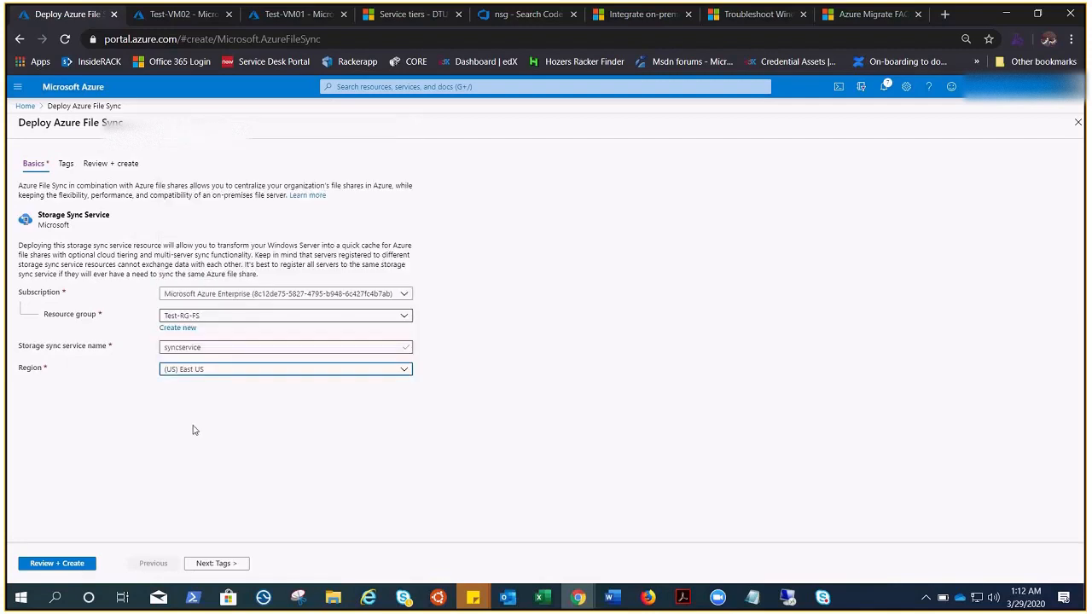
pyautogui.click(68, 563)
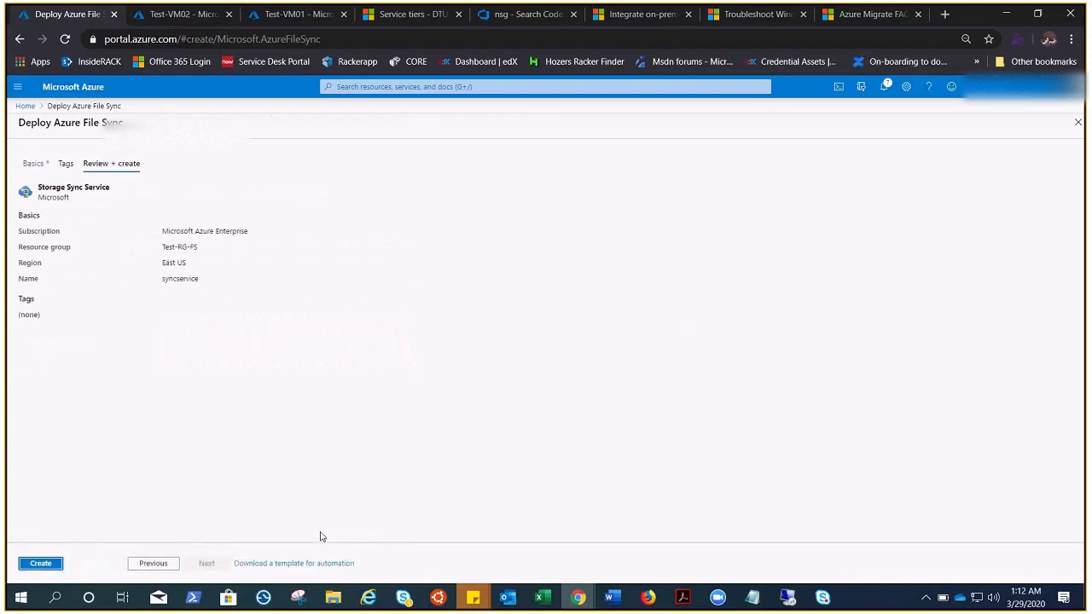
pyautogui.click(56, 563)
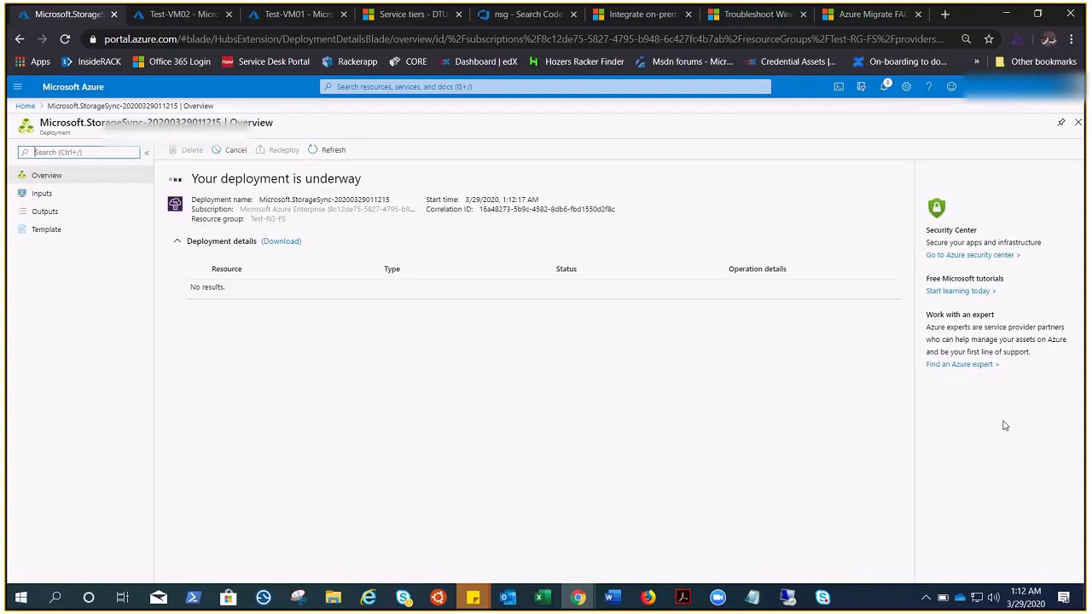
# Step: Switch to Excel to examine the Azure File Sync architecture diagram
pyautogui.click(543, 598)
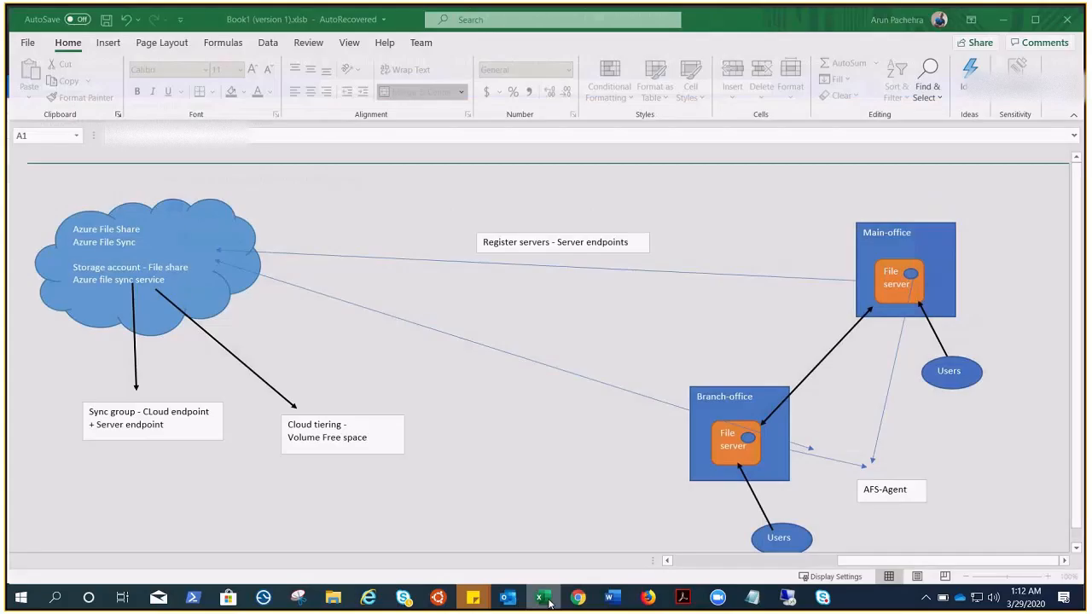